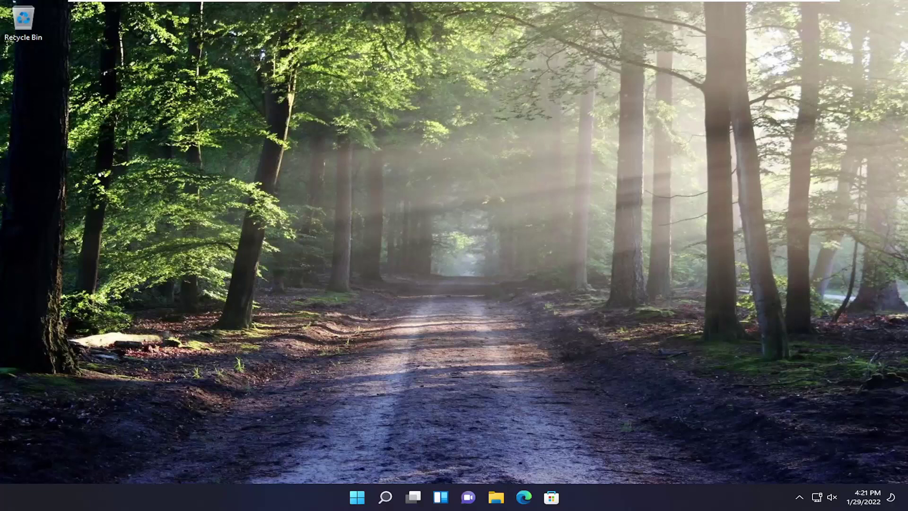
- Search Google in Edge for 'avast secure browser'
click(523, 499)
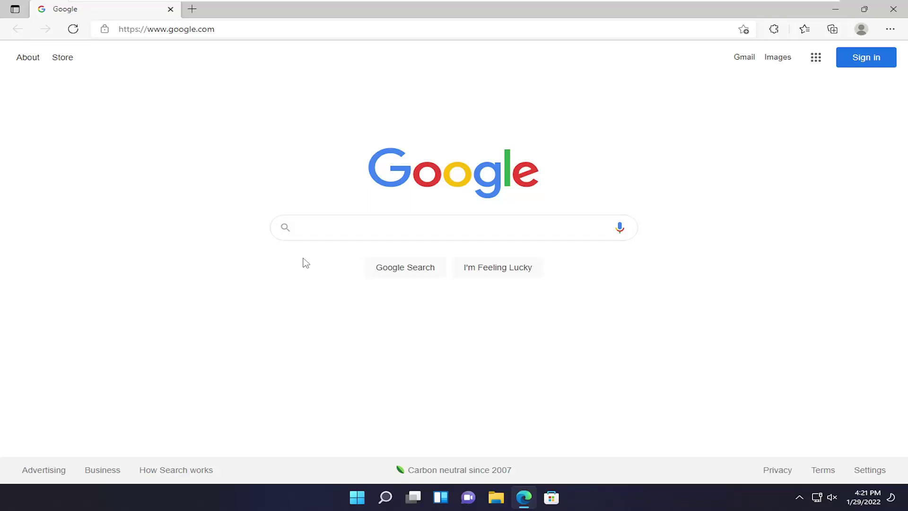
text(avast secure br)
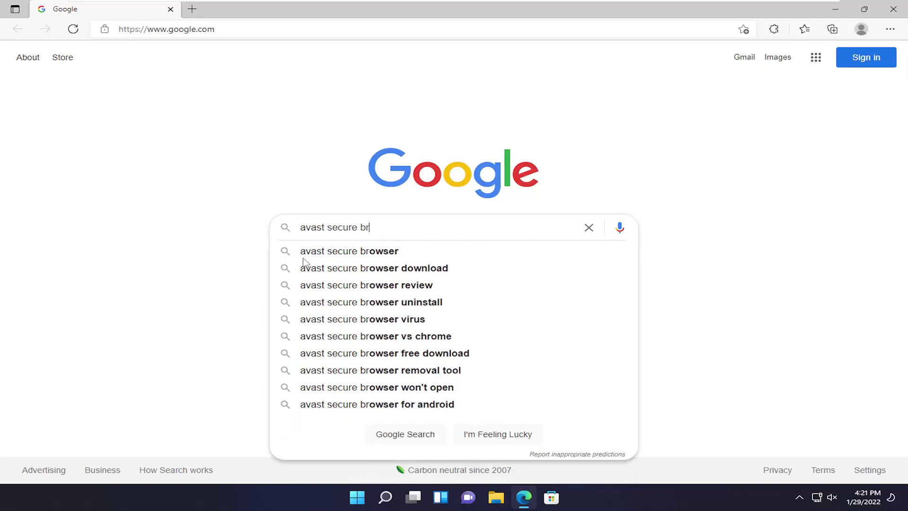
text(owser)
key(Return)
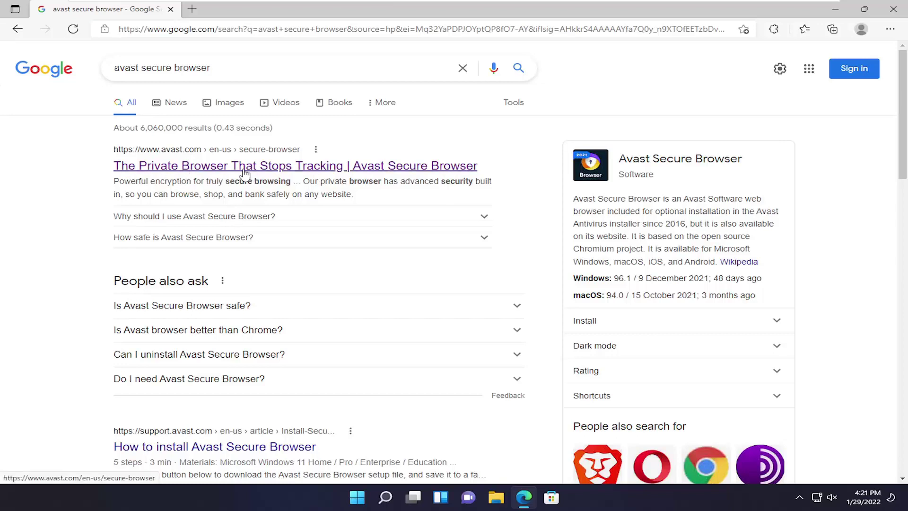
- Open the official avast.com Secure Browser page, accept cookies, and download the Windows setup
click(302, 170)
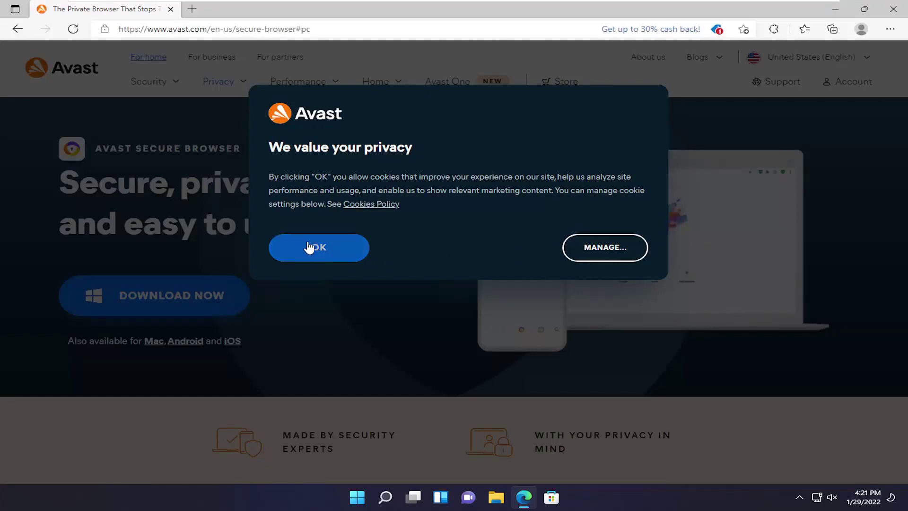
click(341, 254)
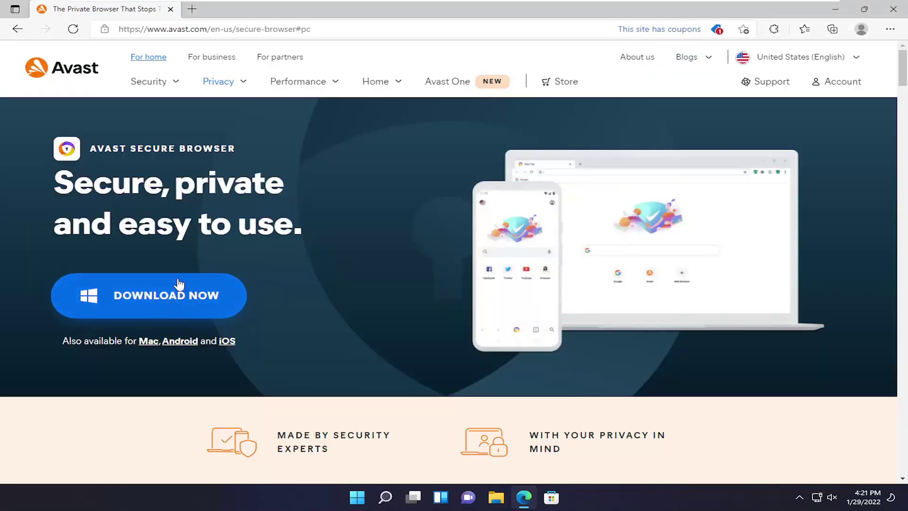
scroll(201, 265, down, 1)
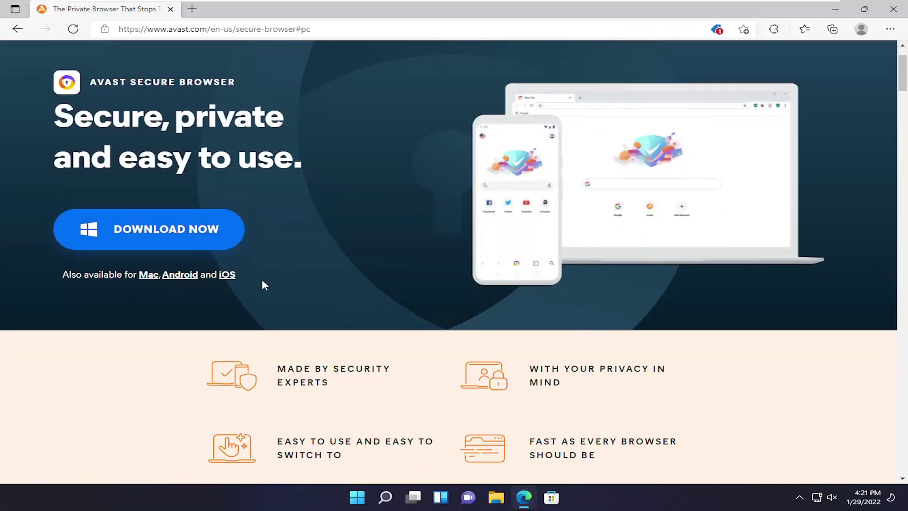
click(174, 229)
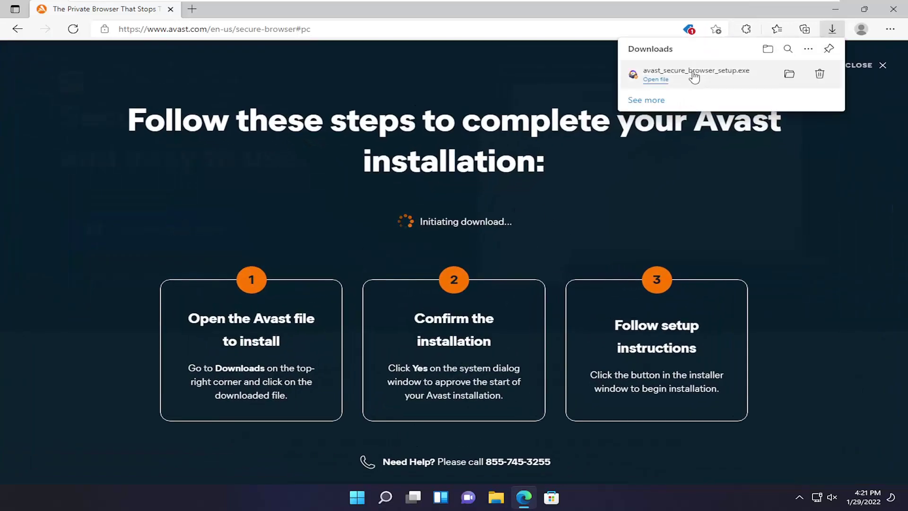
- Run avast_secure_browser_setup.exe from Edge's downloads and minimize Edge
click(703, 78)
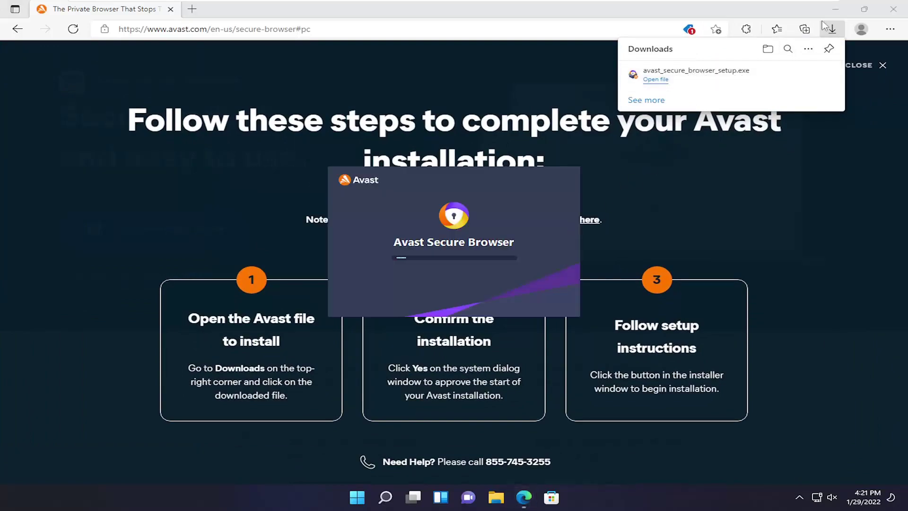
click(836, 10)
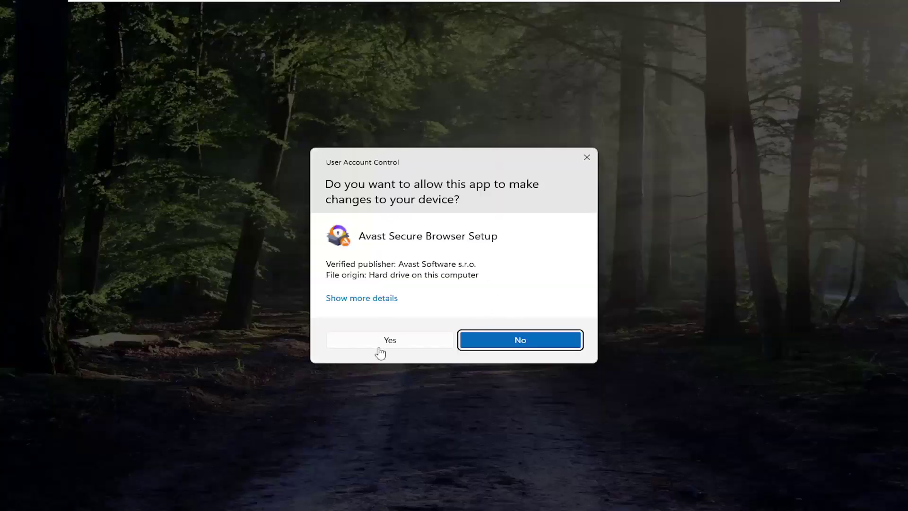
- Allow the installer, untick 'Make Avast Secure Browser my new default browser', and install
click(378, 345)
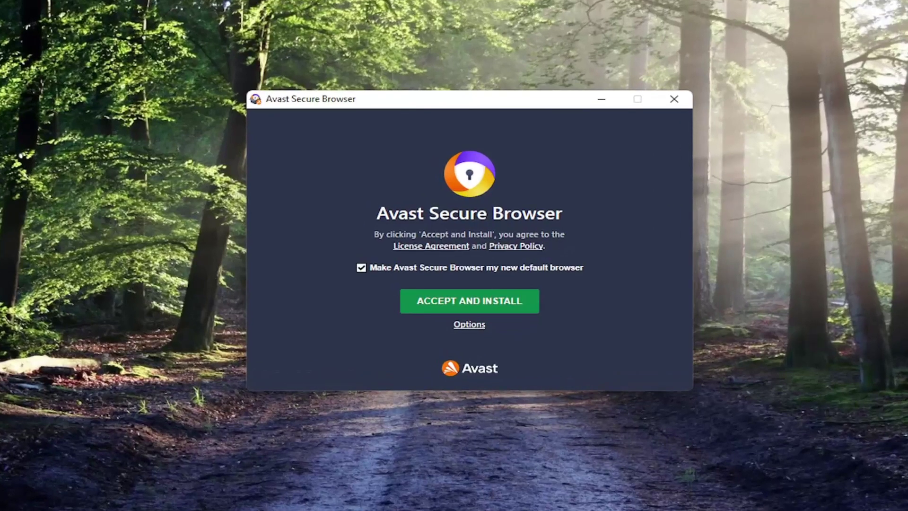
click(362, 268)
click(360, 268)
click(477, 305)
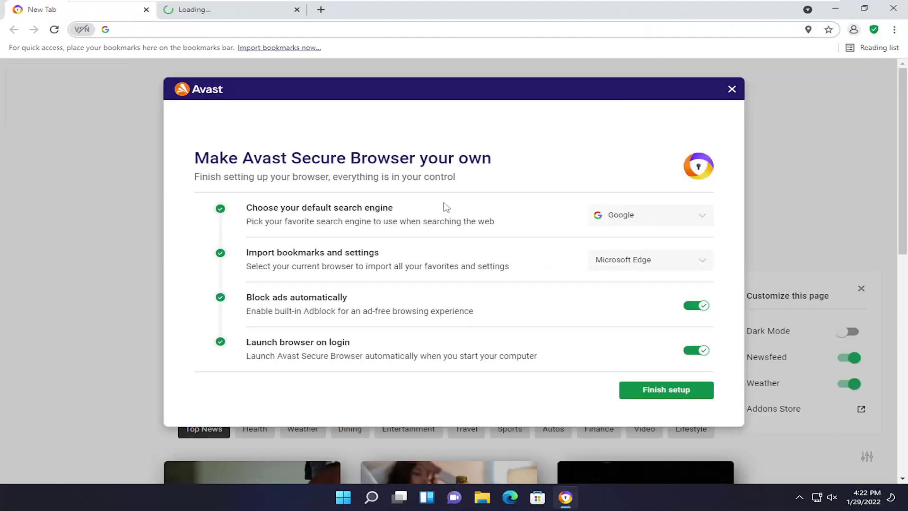
- Keep Google as search engine and Microsoft Edge as import source, then finish setup
click(651, 225)
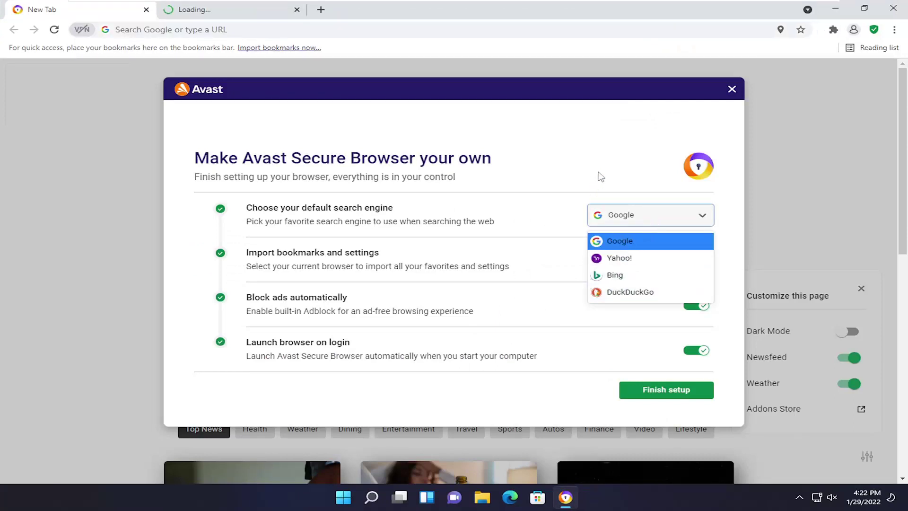
click(615, 210)
click(566, 171)
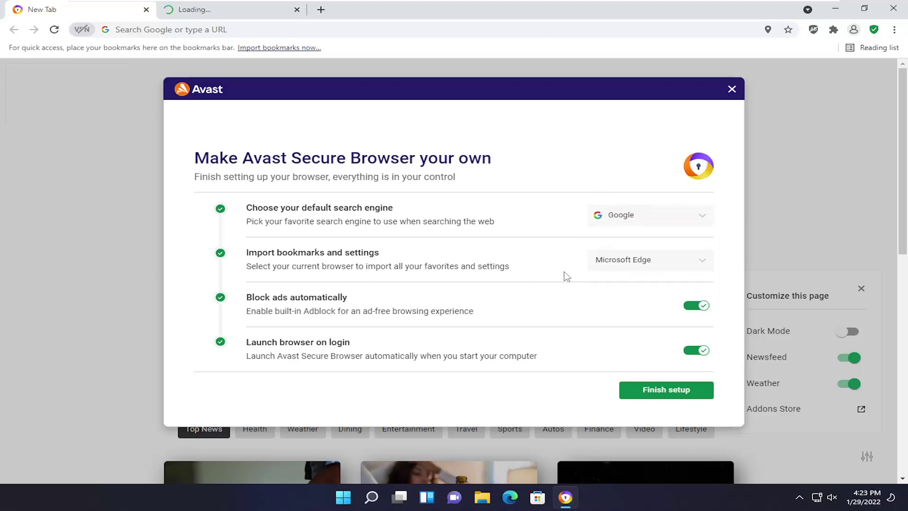
click(637, 266)
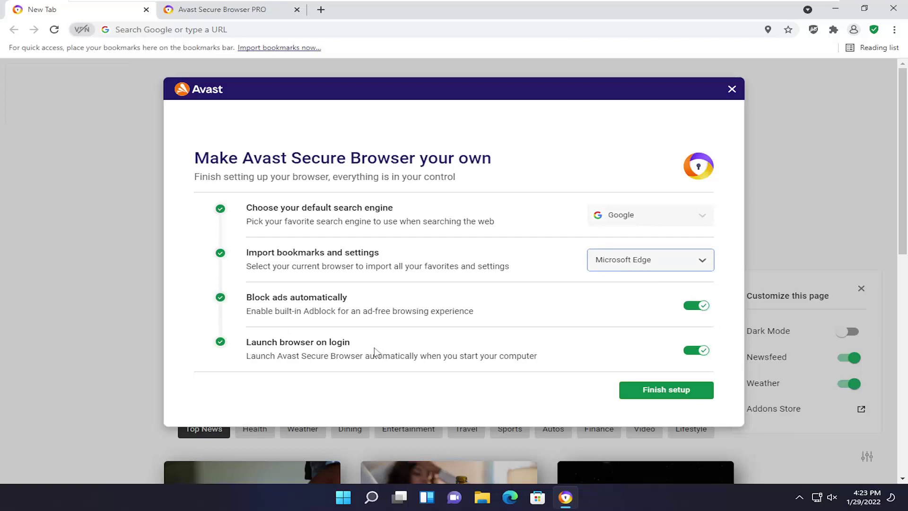
click(657, 395)
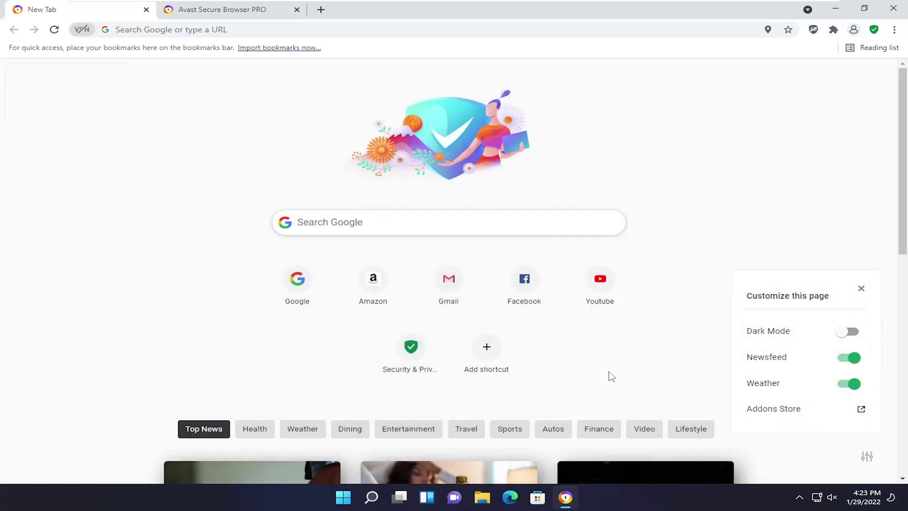